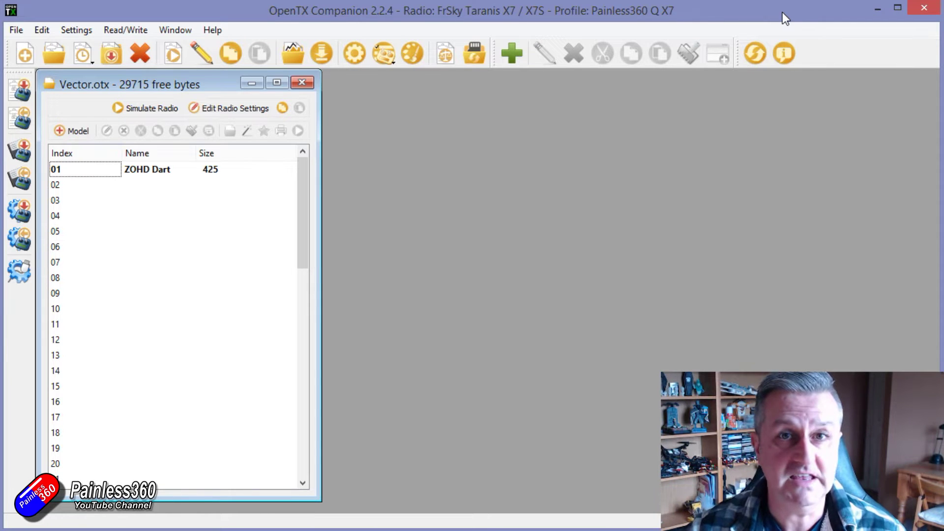
Step: Open the ZOHD Dart model for editing and display its channel mixes
left_click(161, 167)
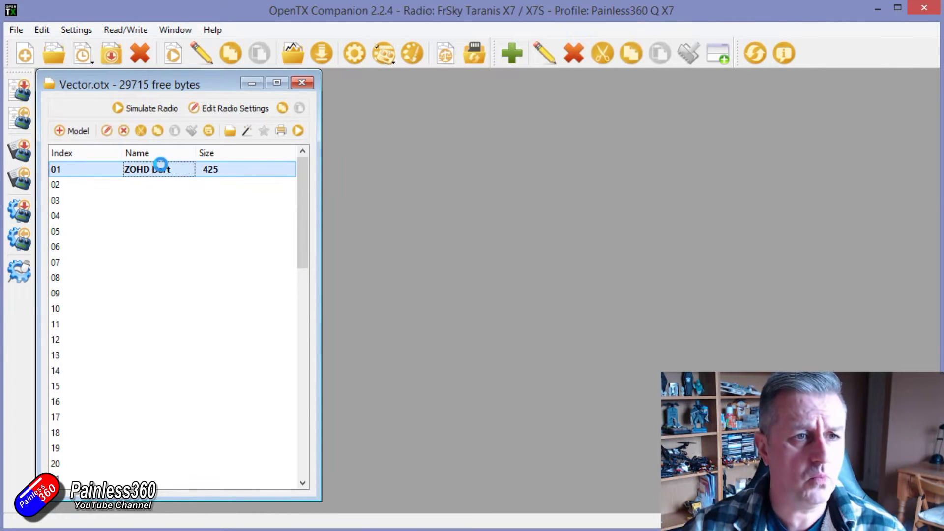
double_click(161, 167)
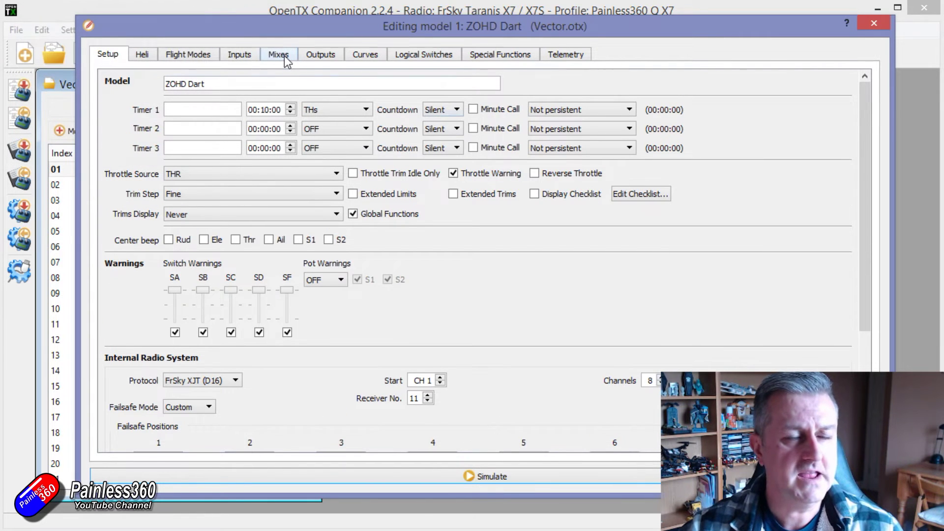
left_click(310, 55)
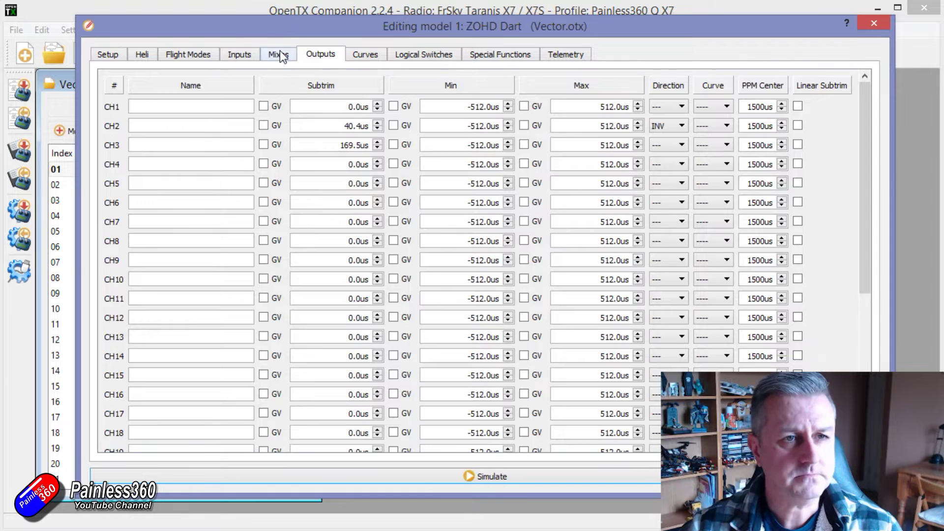
left_click(278, 54)
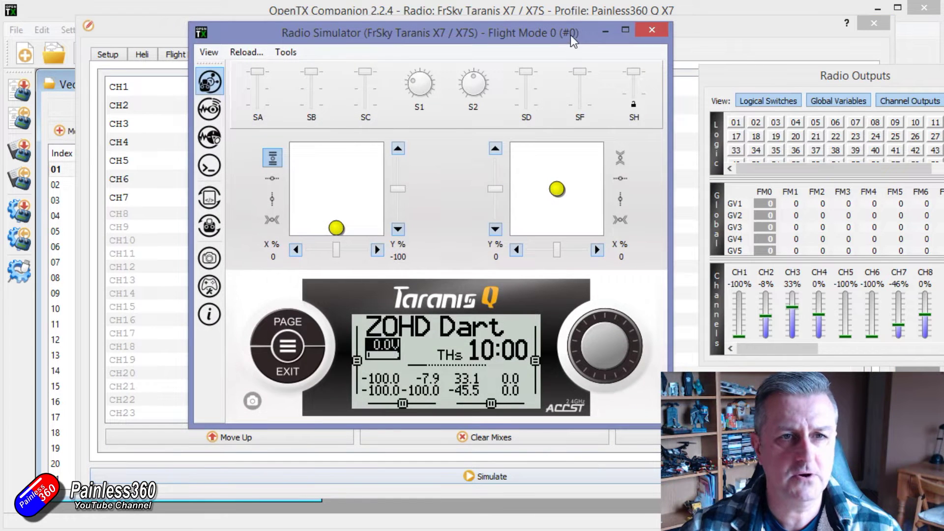
Step: Arrange the radio simulator and its outputs window side by side, and page the simulated radio display to the channel bars
left_click_drag(570, 35, 418, 48)
left_click_drag(777, 69, 649, 36)
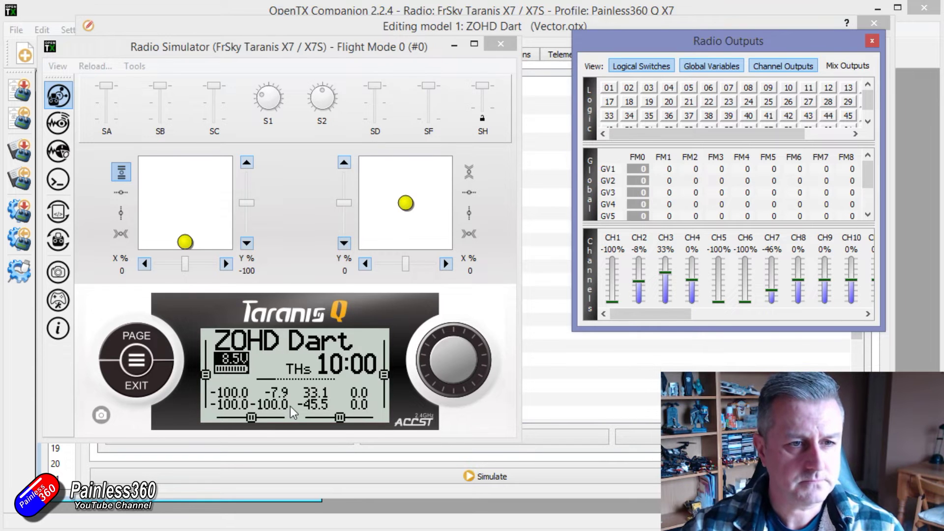
left_click(137, 329)
left_click(137, 330)
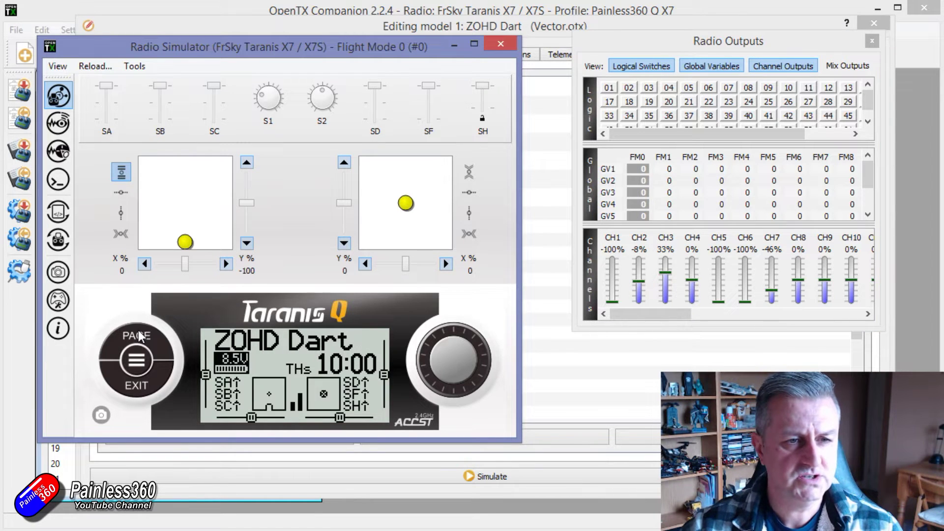
left_click(138, 329)
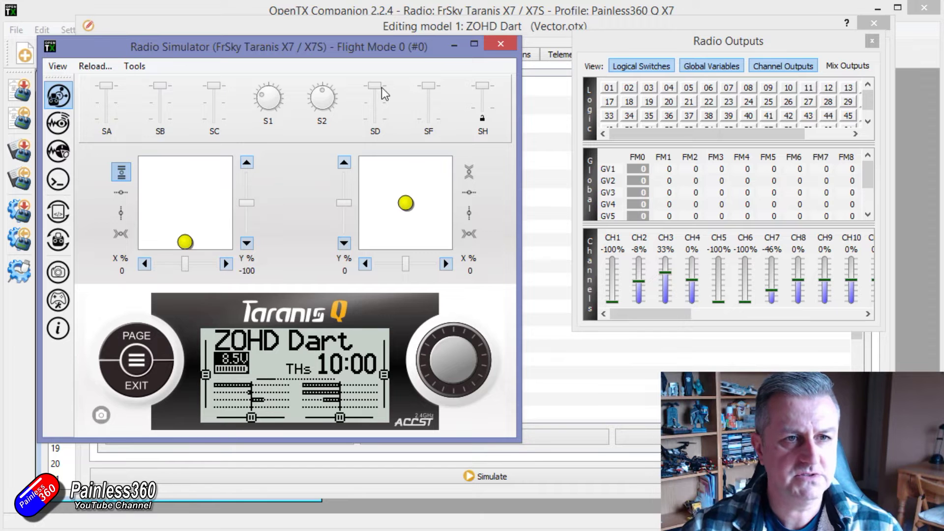
Step: Operate switches SD, SA and SH and knob S1 in the simulator to check the channel responses, and close it
mouse_move(376, 92)
left_mouse_down()
mouse_move(378, 126)
mouse_move(376, 86)
left_mouse_up()
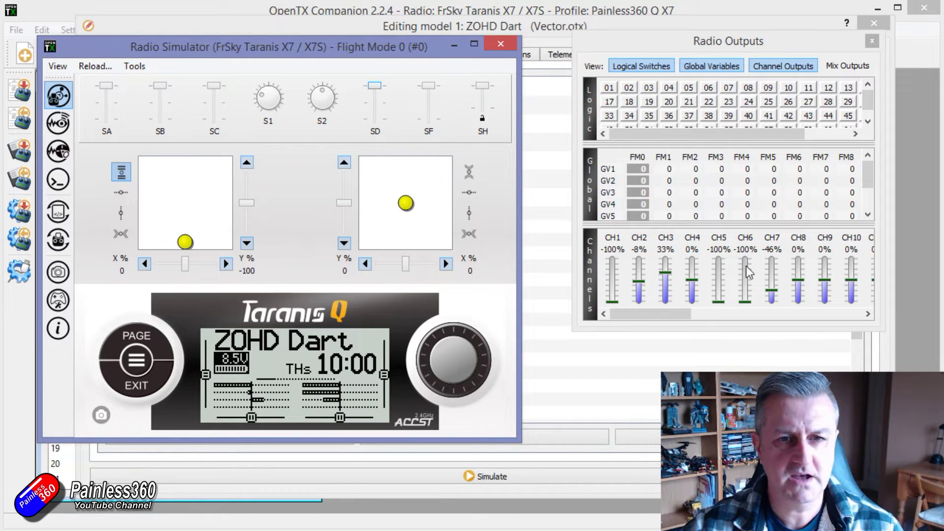
mouse_move(374, 86)
left_mouse_down()
mouse_move(379, 128)
mouse_move(379, 90)
left_mouse_up()
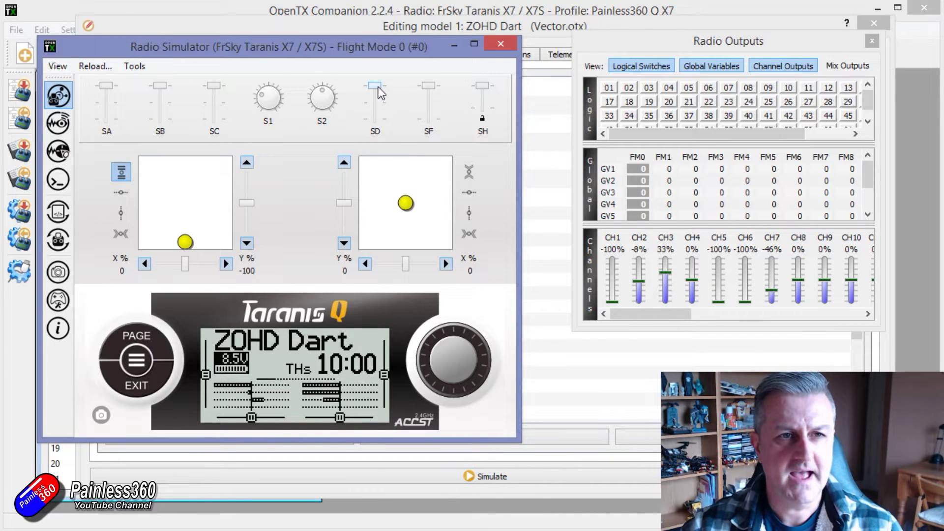
mouse_move(422, 50)
left_mouse_down()
mouse_move(537, 373)
mouse_move(485, 151)
mouse_move(447, 36)
mouse_move(439, 54)
left_mouse_up()
mouse_move(121, 96)
left_mouse_down()
mouse_move(124, 125)
mouse_move(124, 94)
left_mouse_up()
mouse_move(287, 104)
left_mouse_down()
mouse_move(290, 113)
mouse_move(269, 111)
mouse_move(295, 104)
left_mouse_up()
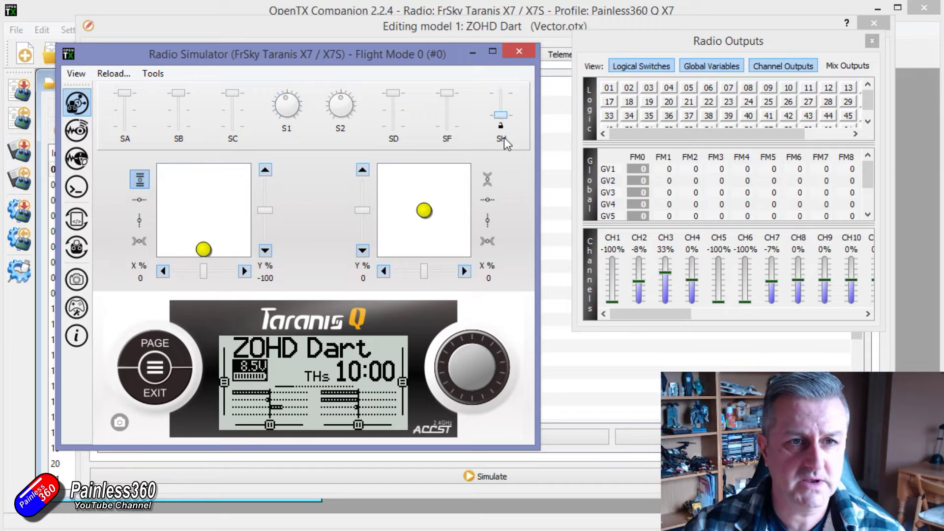
left_click_drag(506, 106, 502, 114)
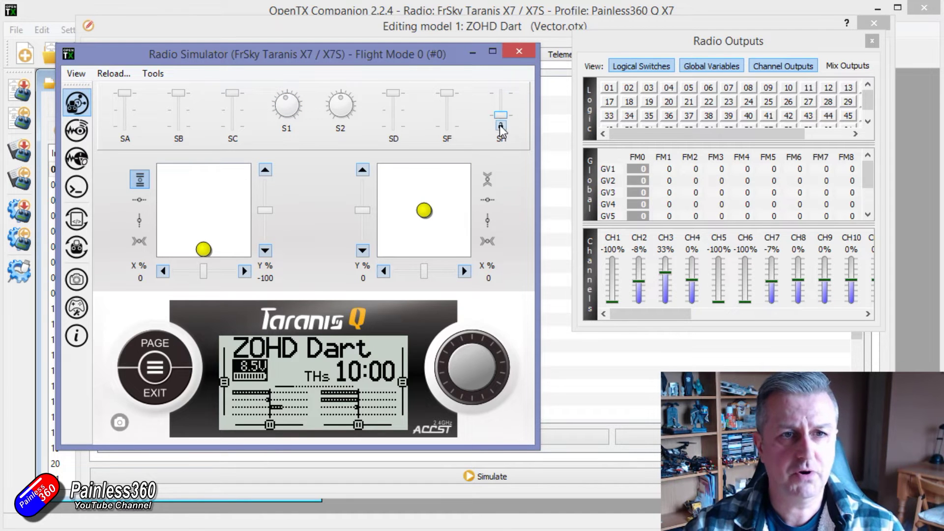
left_click_drag(392, 100, 391, 132)
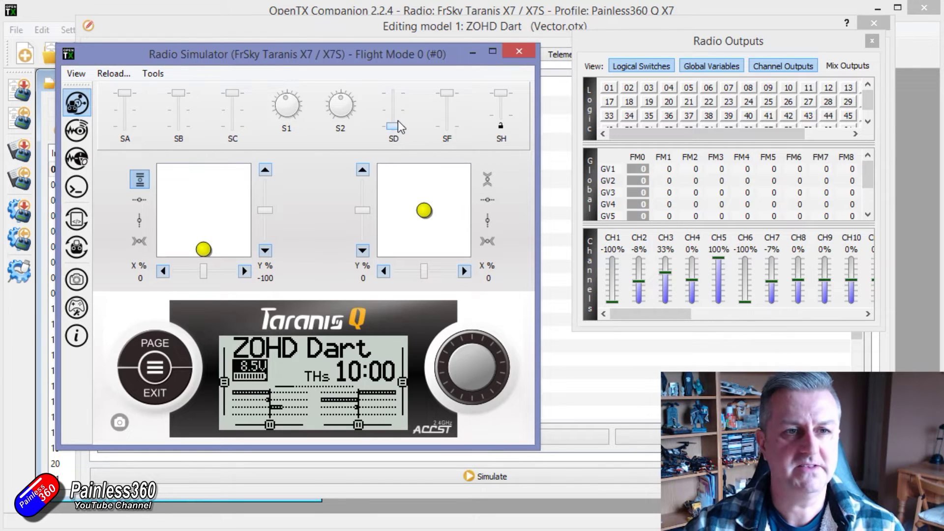
left_click_drag(397, 120, 445, 49)
left_click(518, 51)
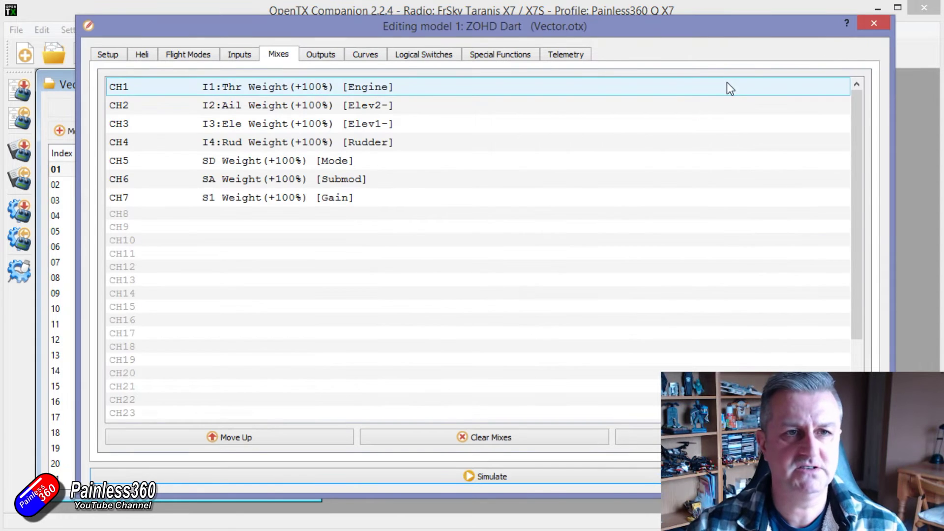
Step: Assign SH↓ as the trigger switch of special function SF4, checking the switches in the simulator
left_click(499, 58)
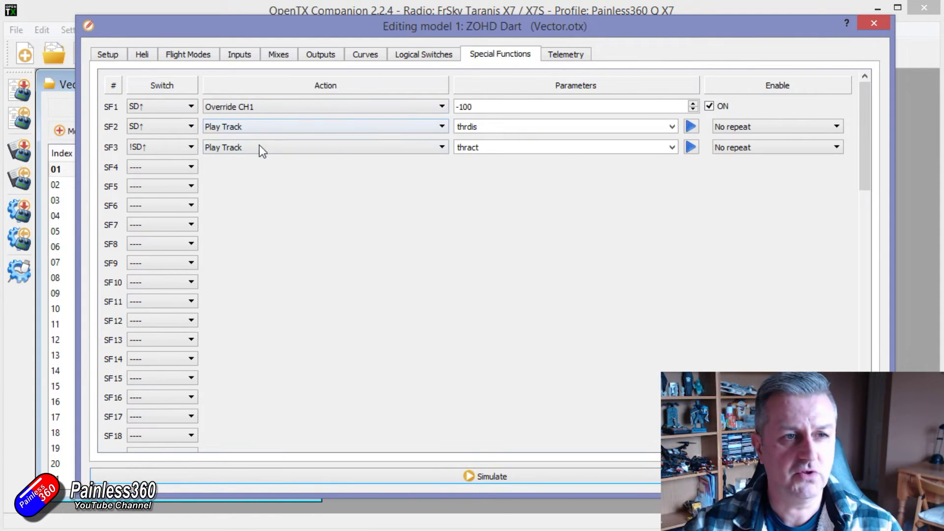
left_click(192, 167)
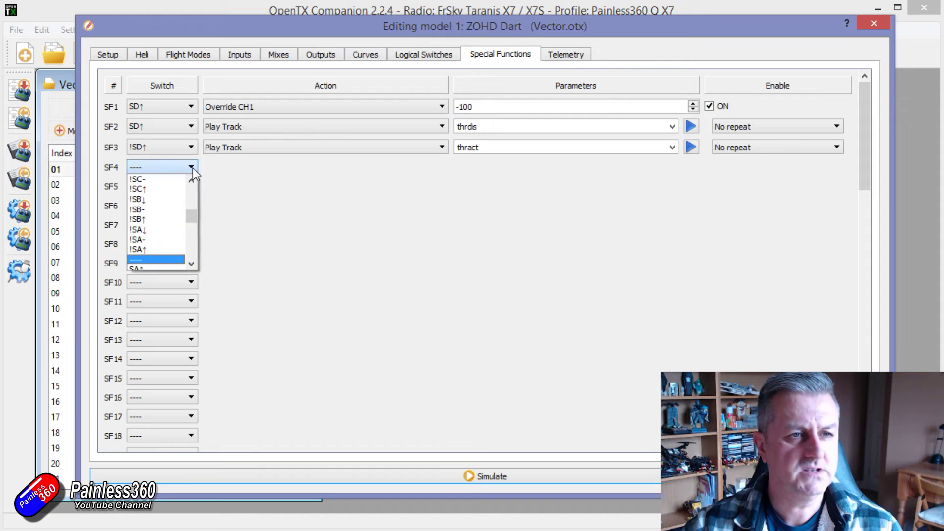
left_click(193, 167)
left_click(524, 479)
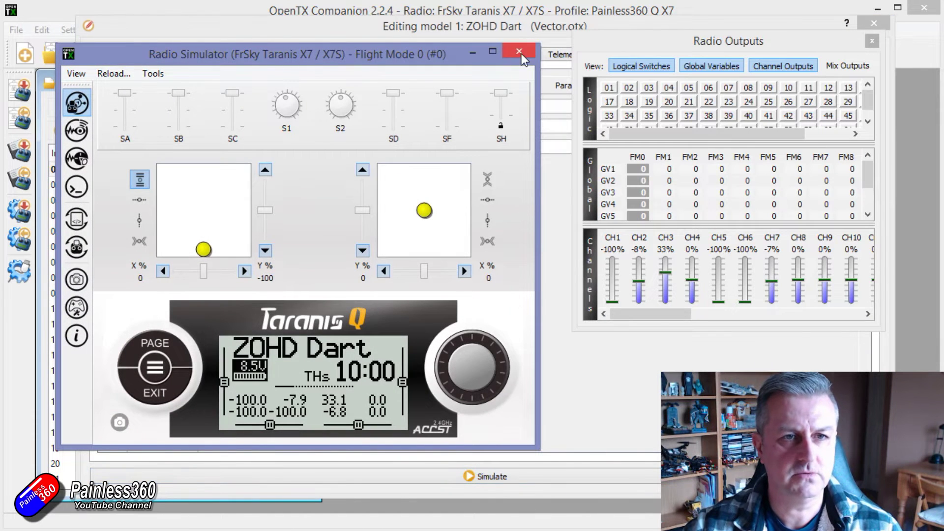
left_click(519, 51)
left_click(191, 168)
left_click_drag(191, 204, 193, 246)
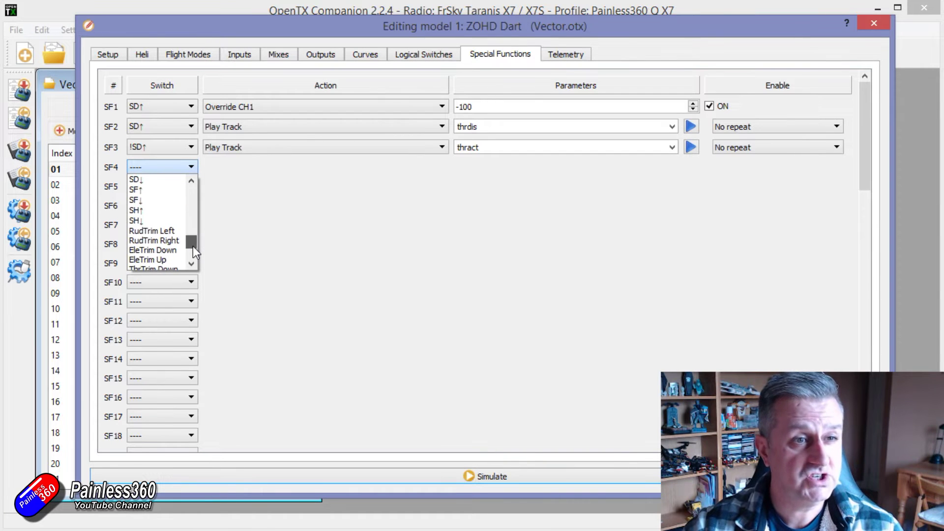
left_click(156, 219)
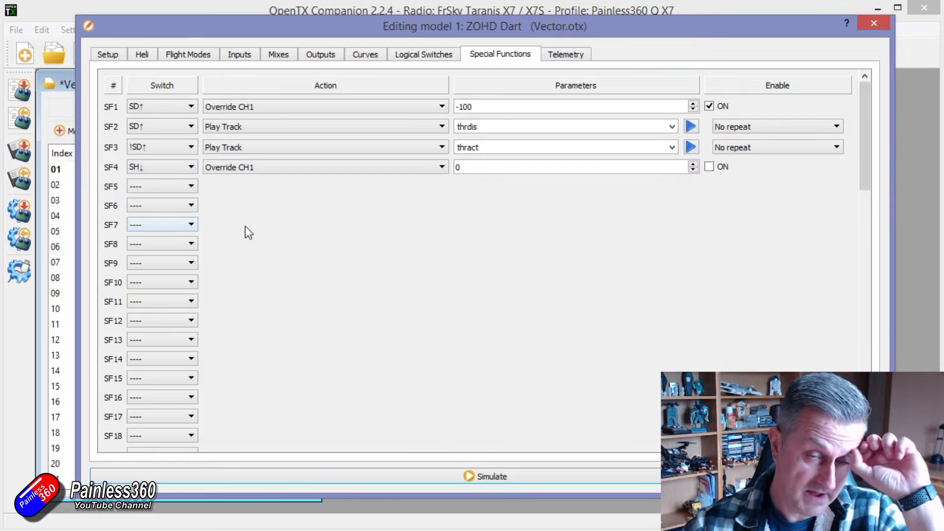
Step: Set special function SF4 to Override CH5 with a value of 100 and enable it
left_click(554, 165)
left_click(430, 167)
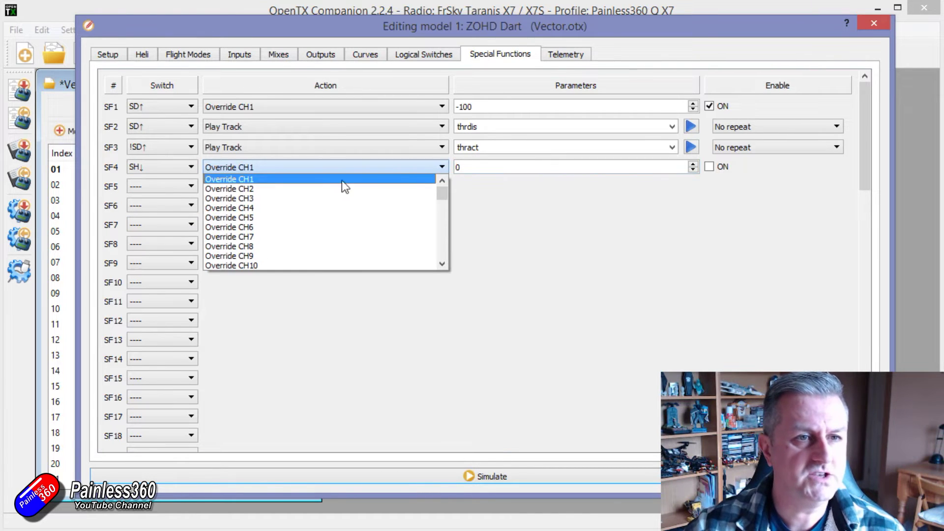
left_click(286, 219)
left_click_drag(515, 173, 314, 171)
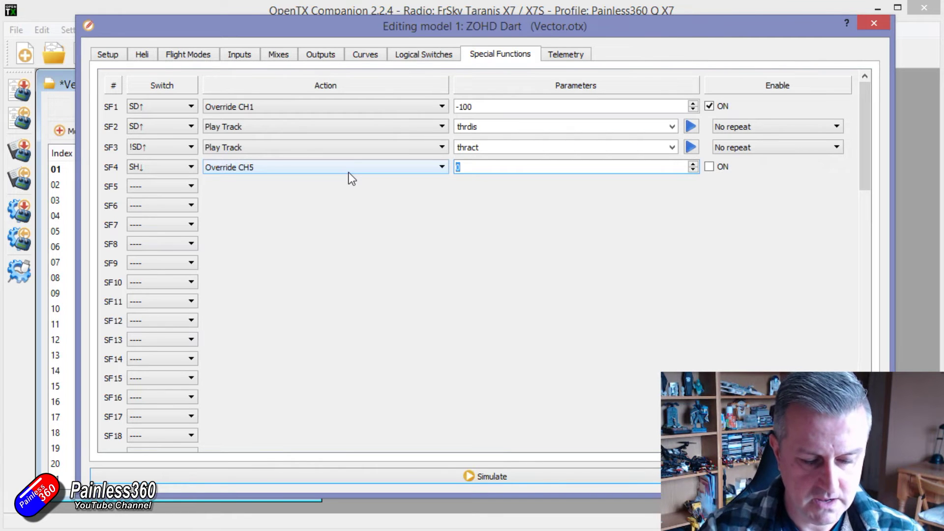
type("100")
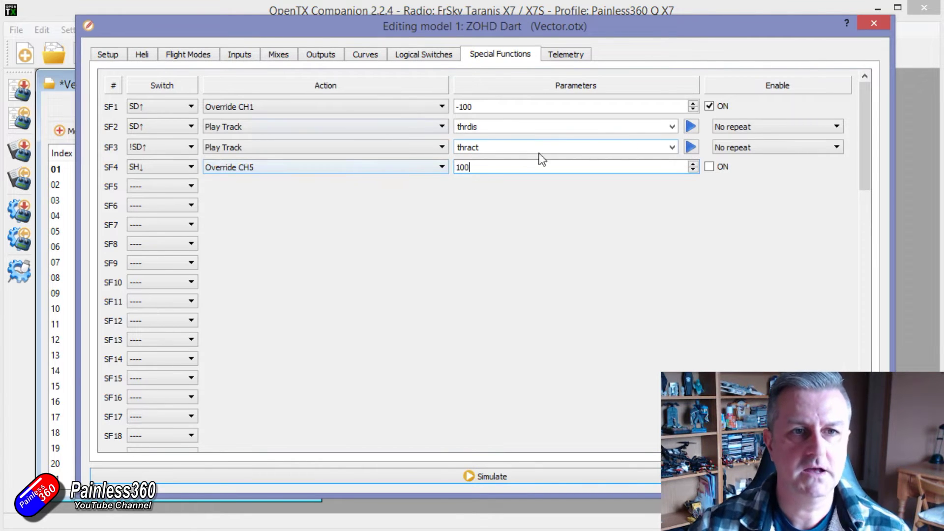
left_click(708, 167)
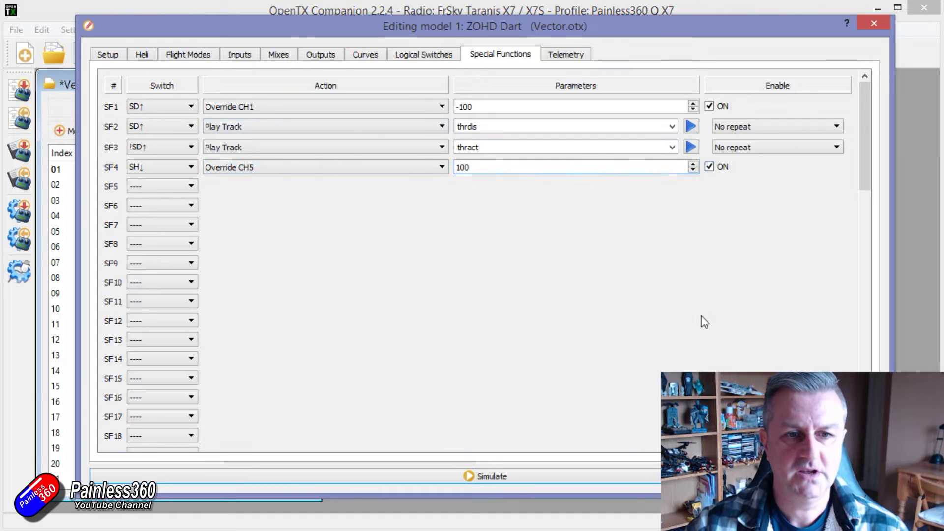
Step: Review the model's channel outputs and mixes to check the CH5 assignment, and return to the special functions
left_click(571, 476)
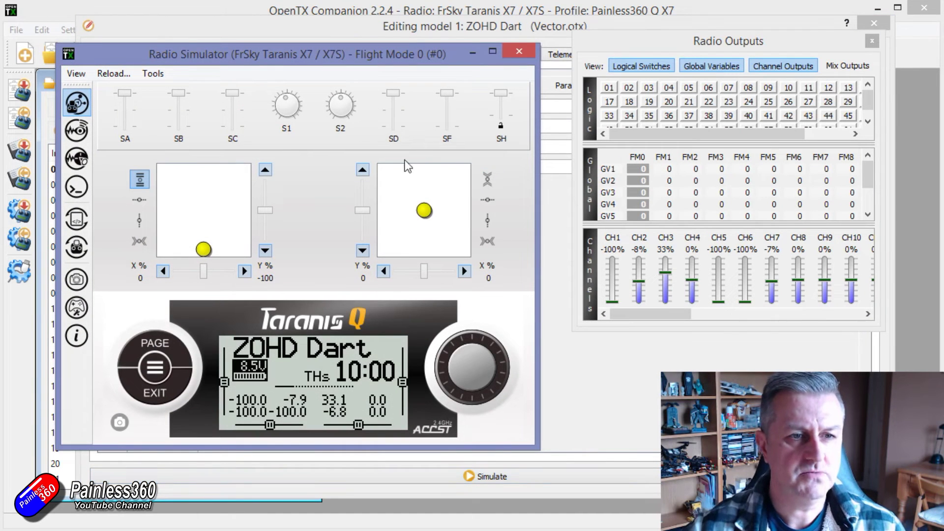
left_click(509, 26)
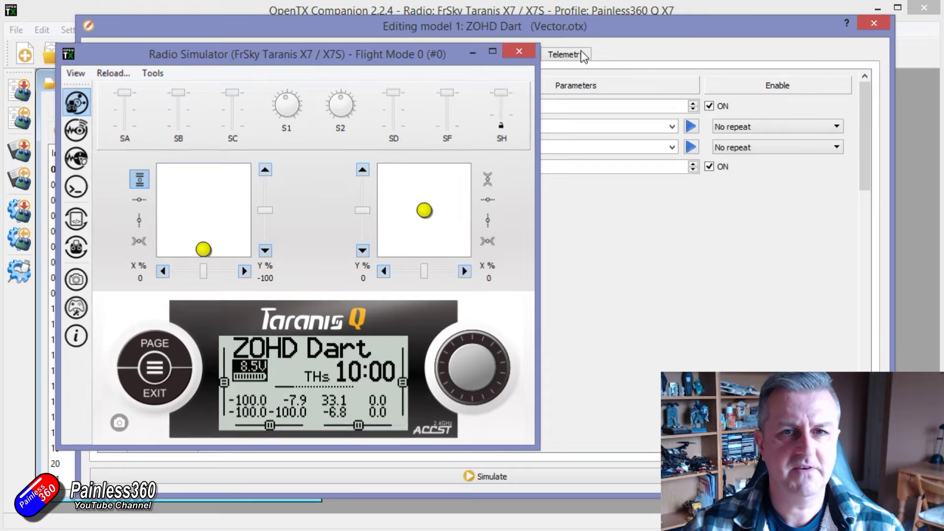
left_click(643, 50)
left_click(322, 56)
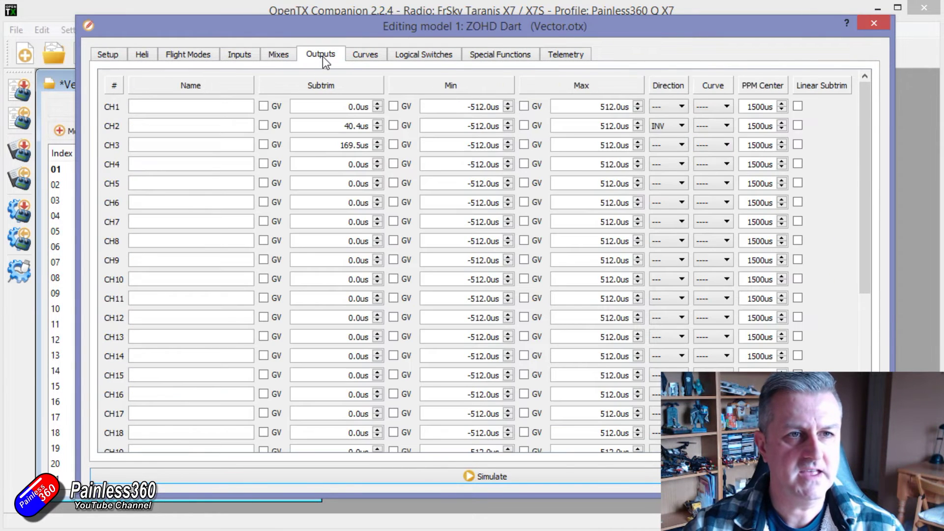
left_click(285, 55)
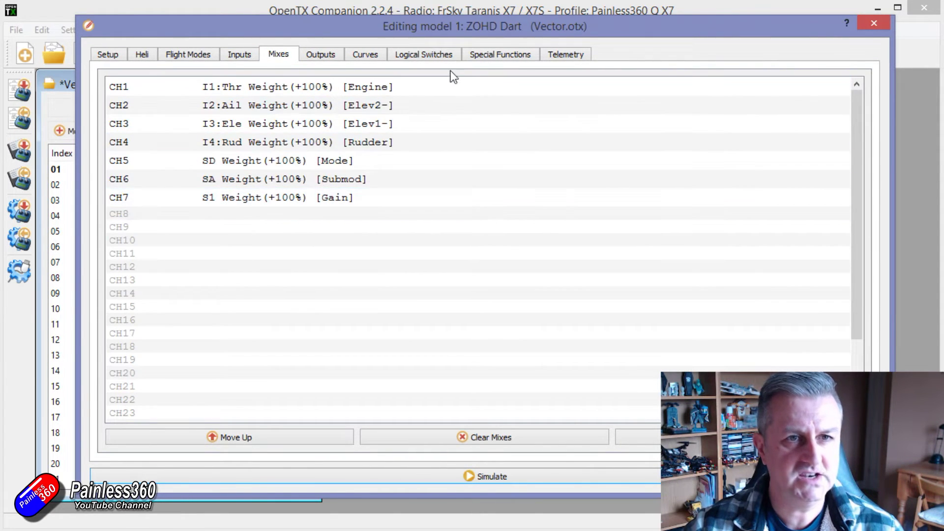
left_click(486, 57)
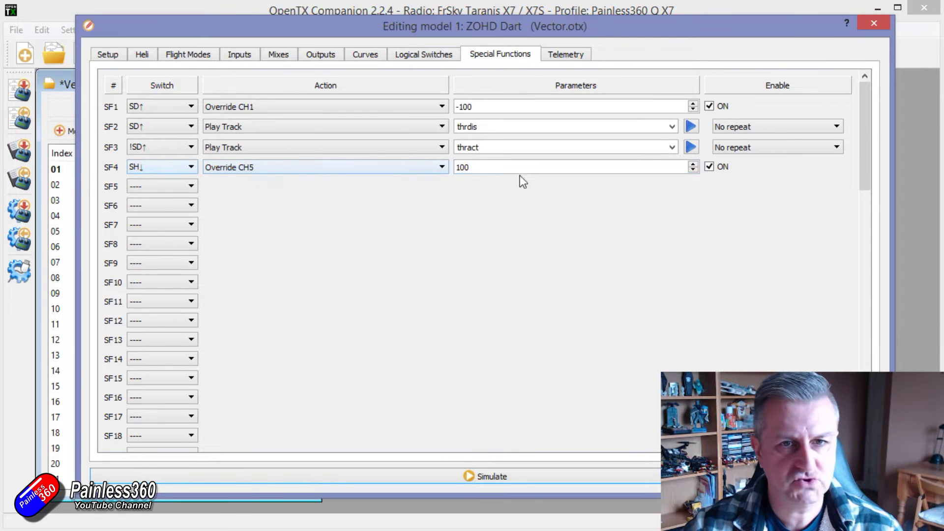
Step: Test the CH5 override in the simulator by pulling SH with SD up and in its middle position, and close the simulator
left_click(391, 474)
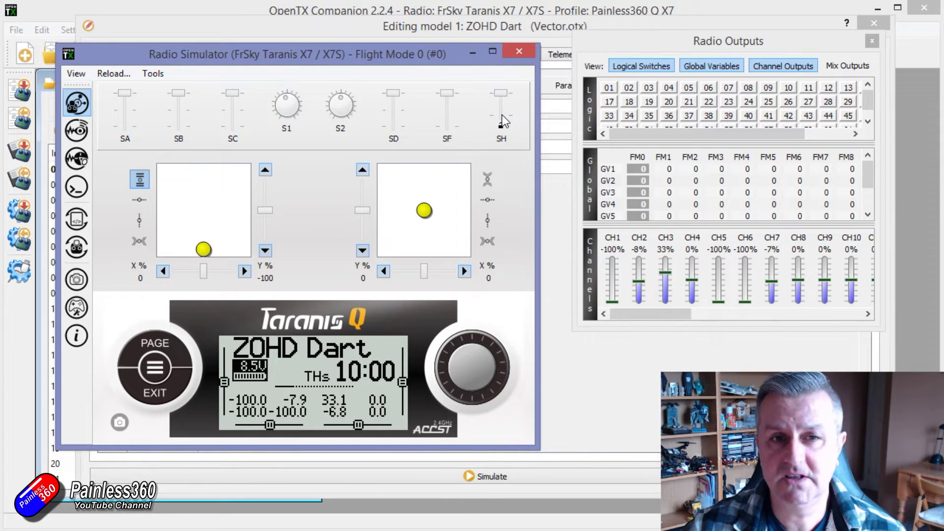
left_click_drag(503, 120, 495, 143)
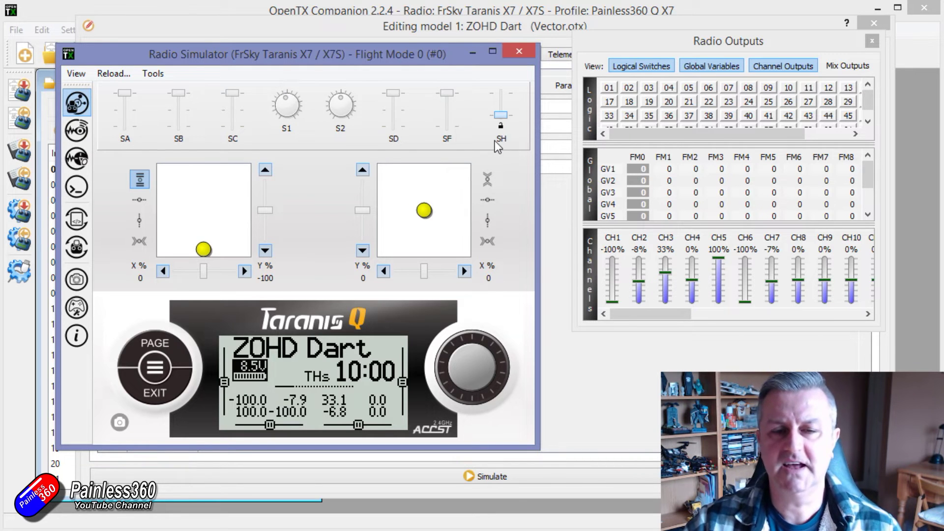
left_click_drag(494, 141, 495, 155)
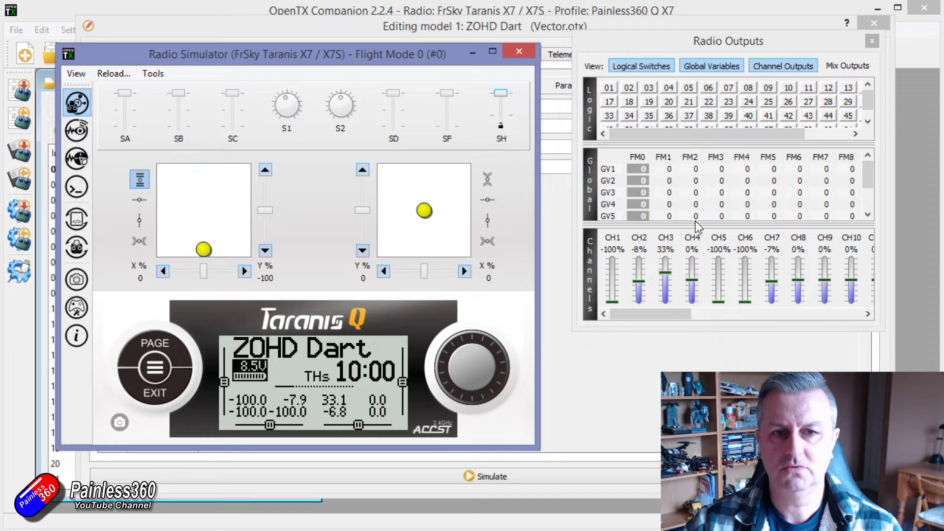
left_click_drag(393, 93, 393, 110)
left_click_drag(500, 93, 497, 150)
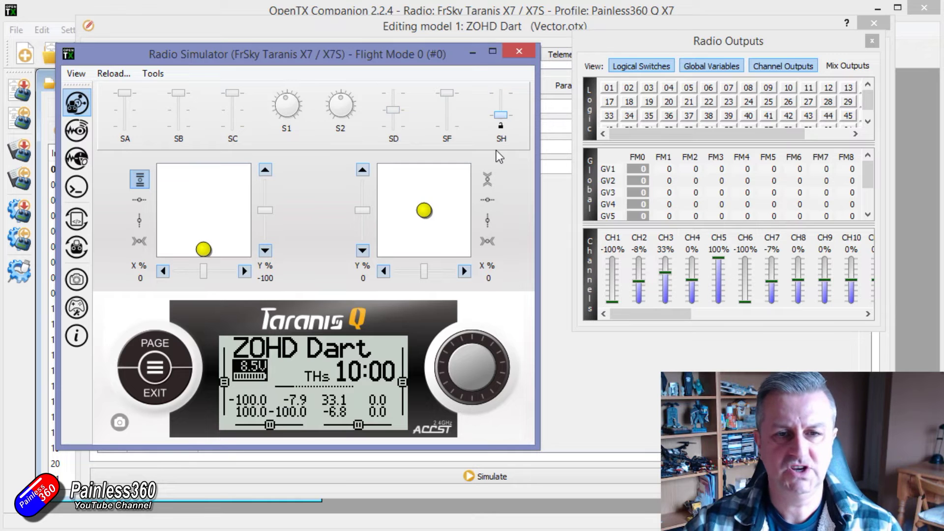
left_click_drag(500, 114, 502, 140)
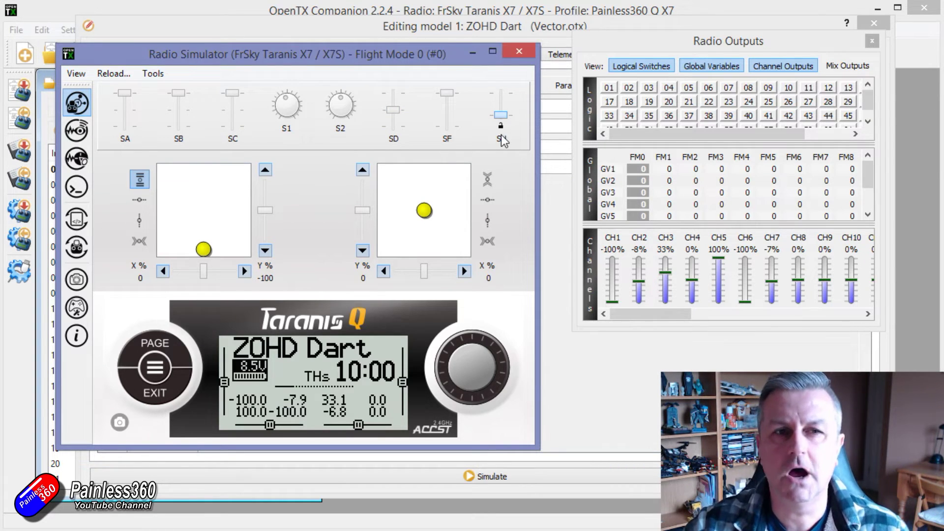
left_click(519, 51)
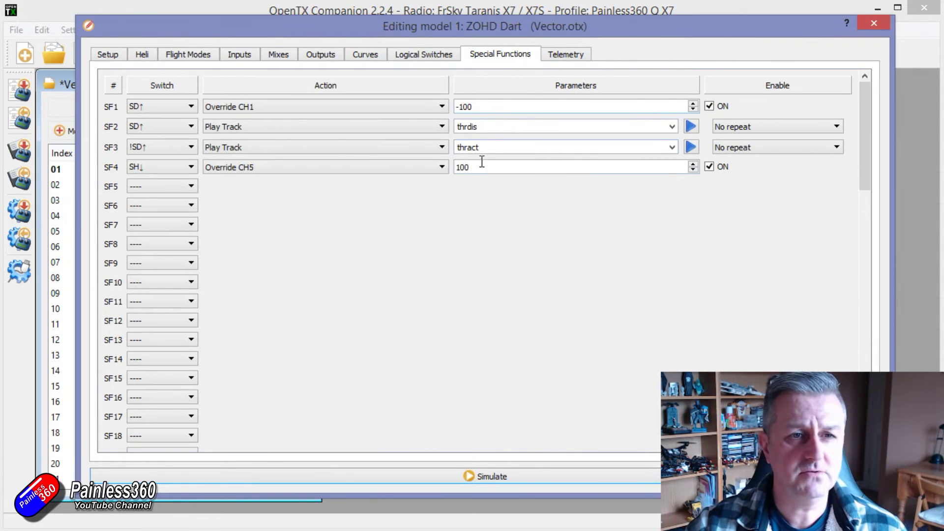
Step: Set the SF4 override value to -100, test it in the simulator by pulling SH with SD down, and close the simulator
type("-100")
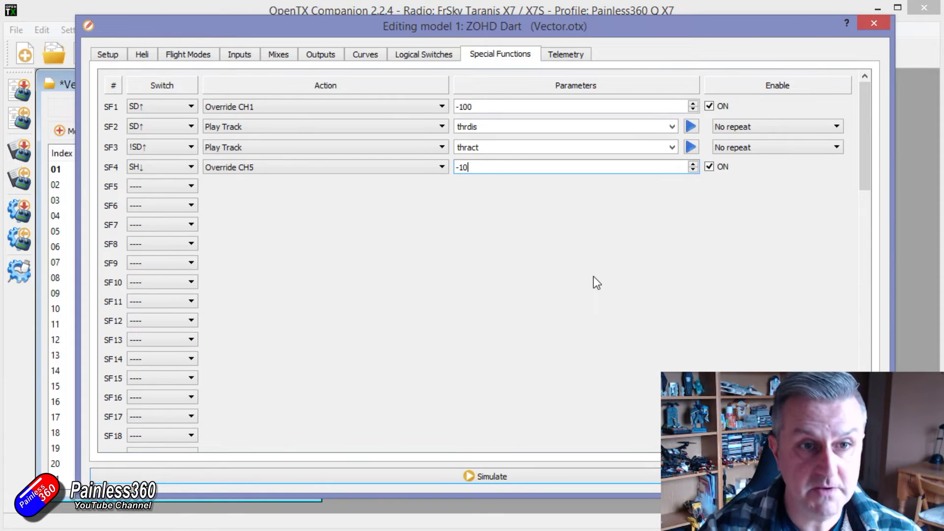
left_click(509, 476)
left_click_drag(393, 109, 393, 135)
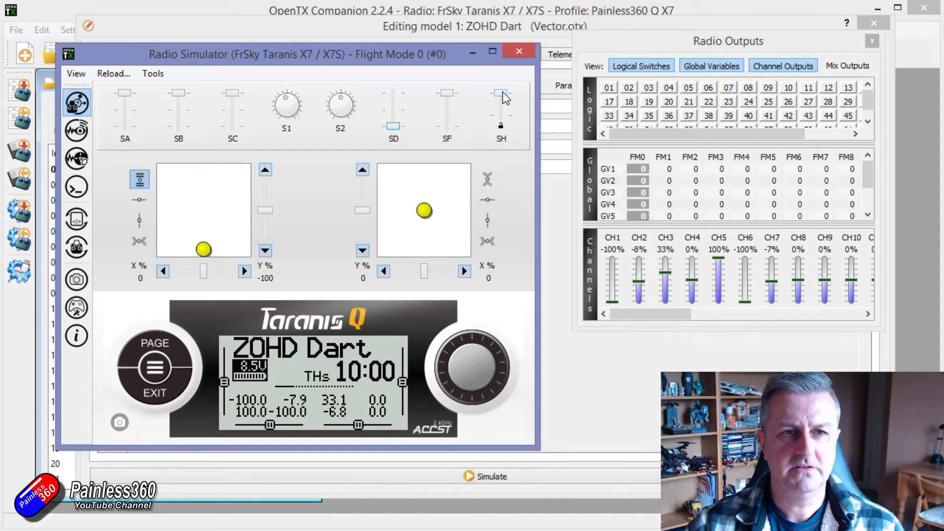
left_click_drag(501, 93, 504, 134)
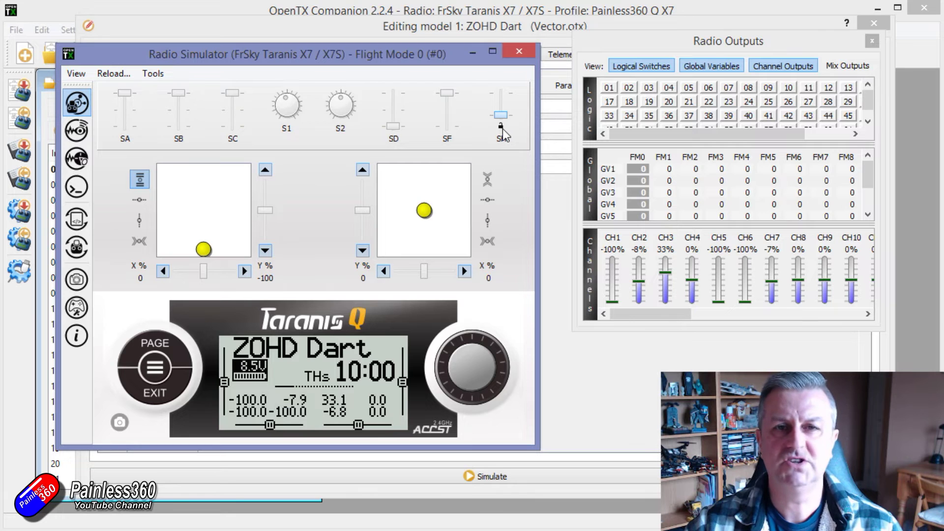
left_click_drag(503, 133, 503, 133)
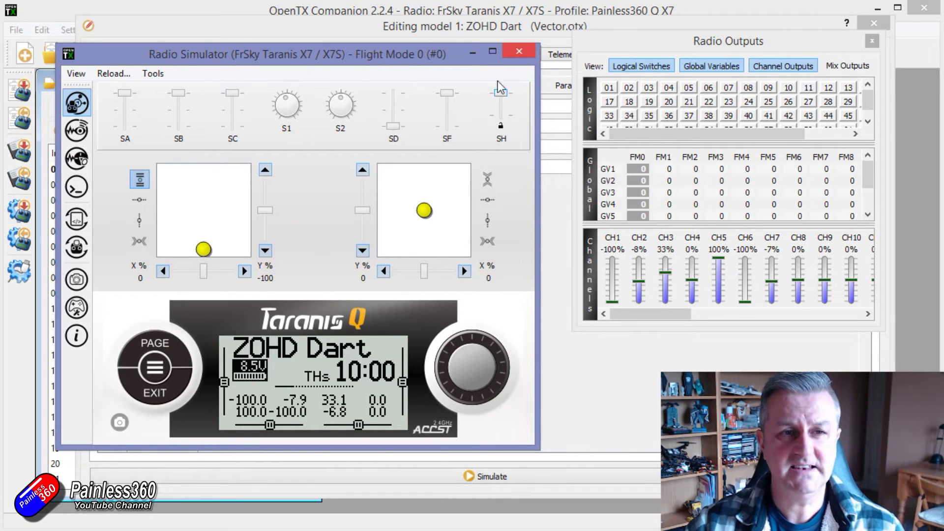
left_click(516, 51)
Step: Change the SF4 trigger switch to SF↓, test the CH5 override in the simulator by switching SF down, and close the simulator
left_click(190, 166)
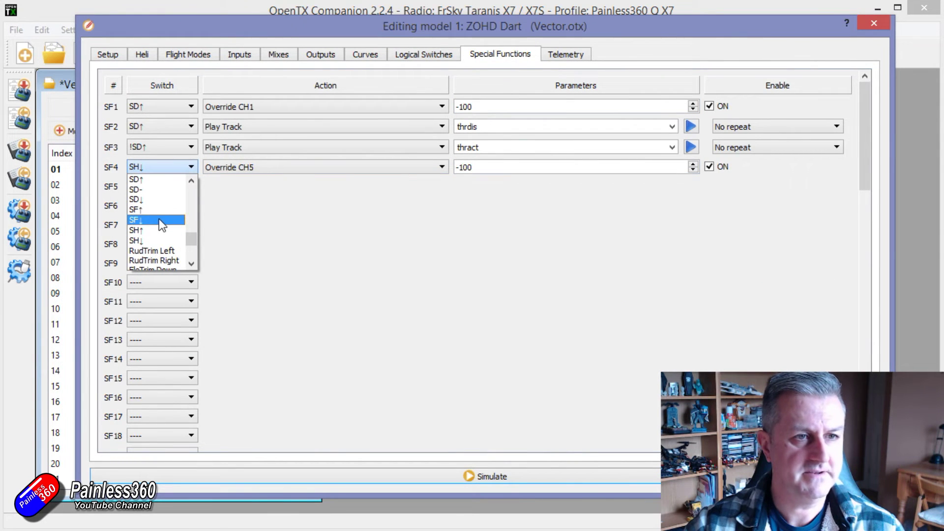
left_click(158, 220)
left_click(491, 475)
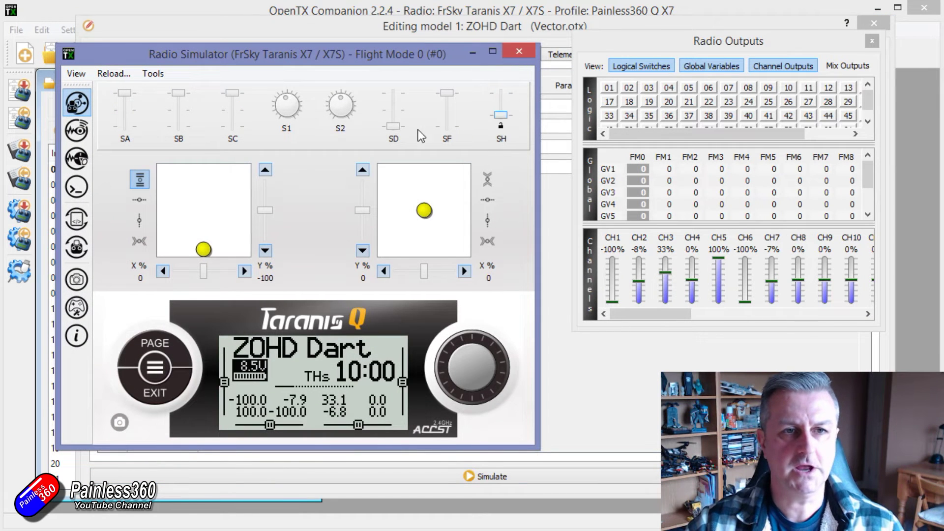
left_click_drag(411, 125, 450, 94)
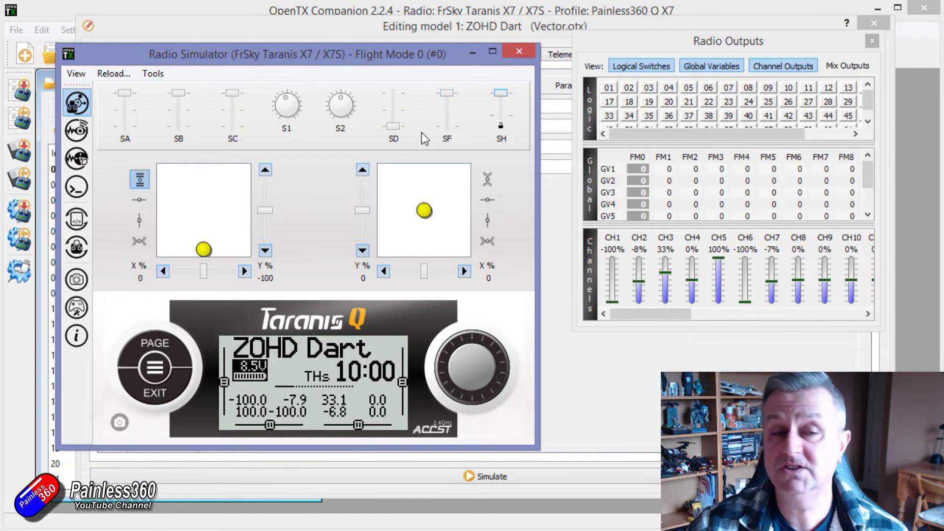
mouse_move(393, 125)
left_mouse_down()
mouse_move(393, 94)
mouse_move(398, 130)
left_mouse_up()
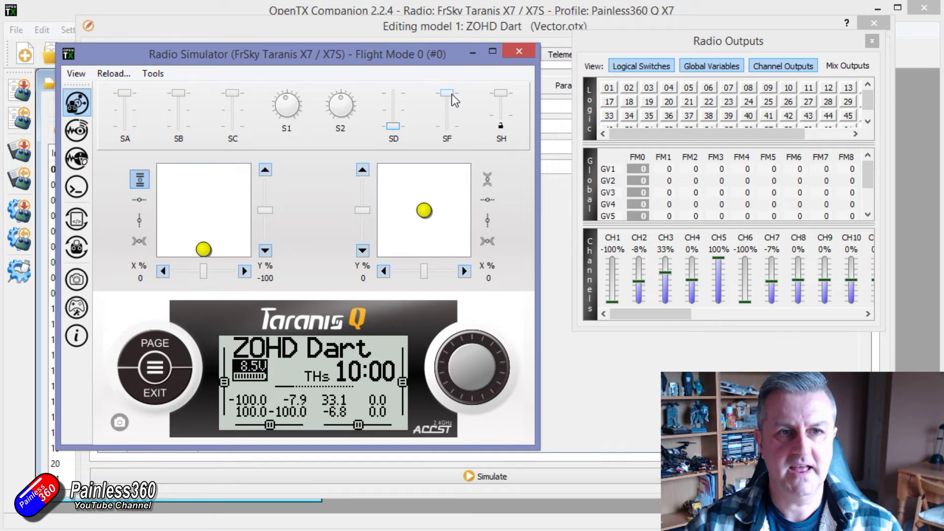
left_click_drag(448, 93, 445, 145)
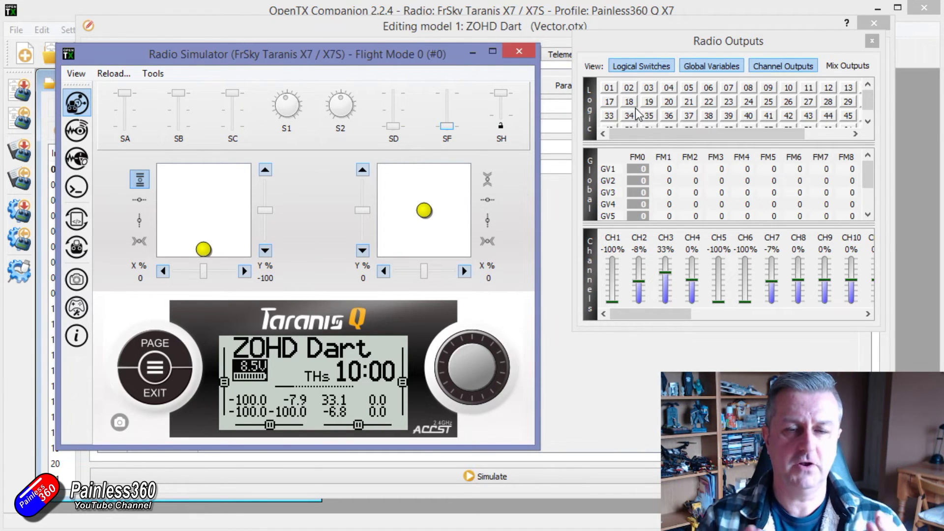
left_click(518, 51)
Step: Assign SF↓ as the trigger switch of special function SF5
left_click(190, 185)
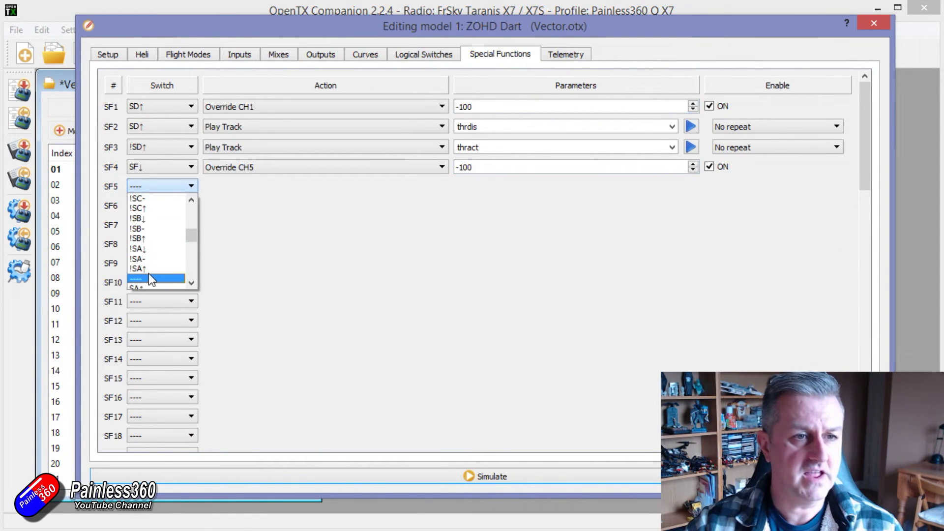
scroll(175, 252, "up", 2)
scroll(170, 250, "down", 4)
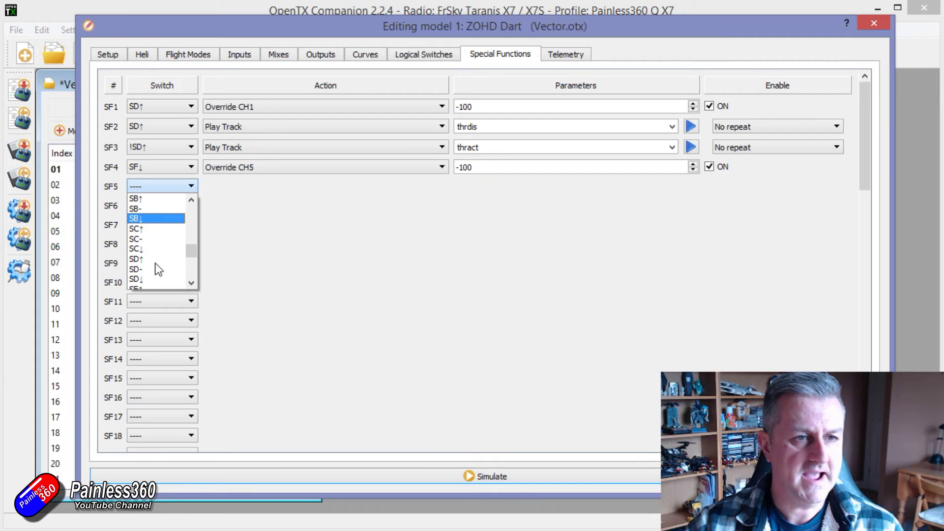
scroll(153, 262, "up", 1)
left_click(148, 249)
Step: Set special function SF5 to Override CH6 with a value of -72 and enable it
left_click(274, 187)
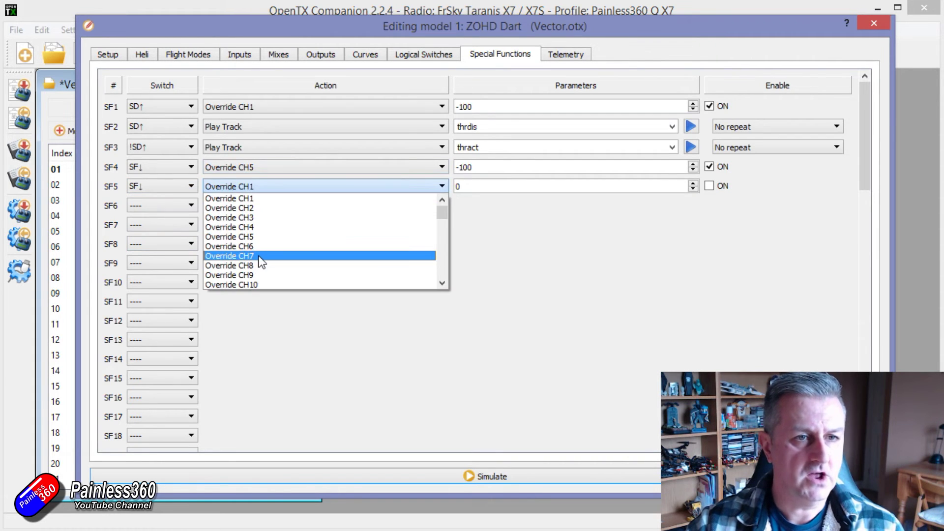
left_click(275, 246)
left_click(509, 188)
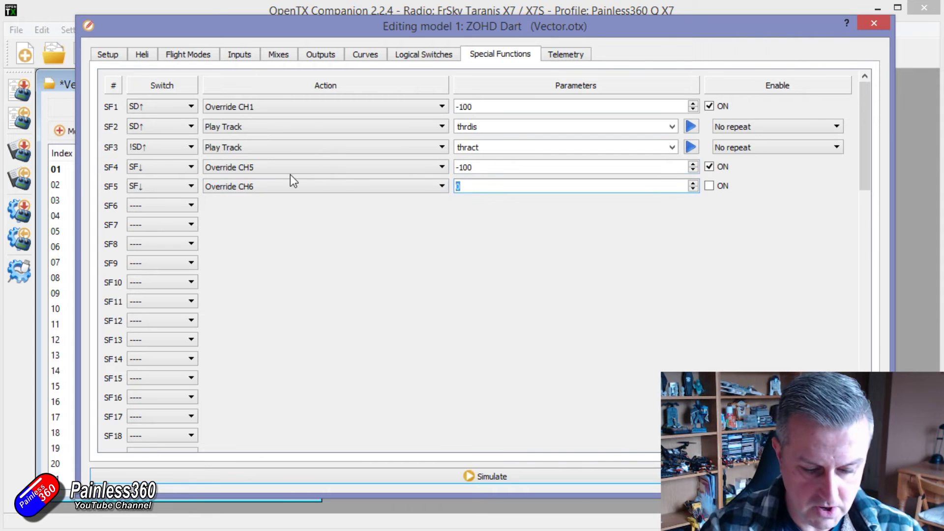
type("-72")
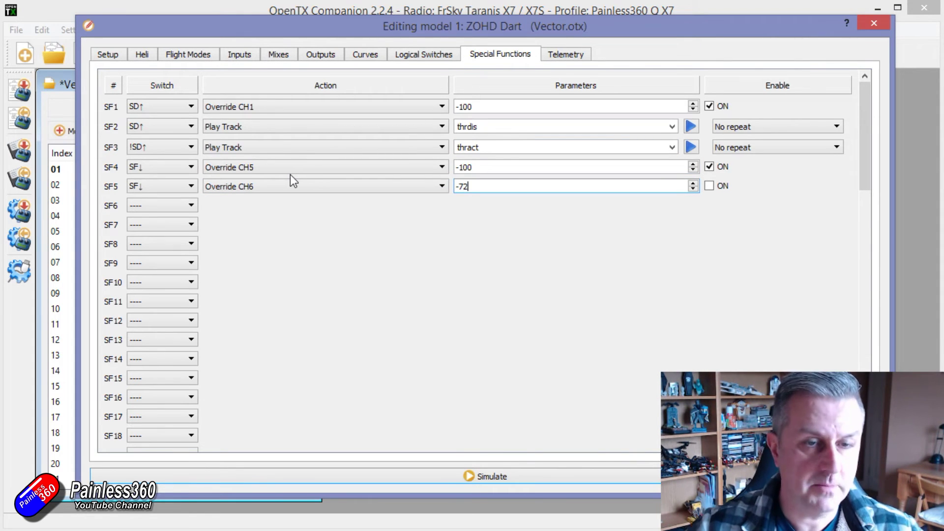
left_click(710, 187)
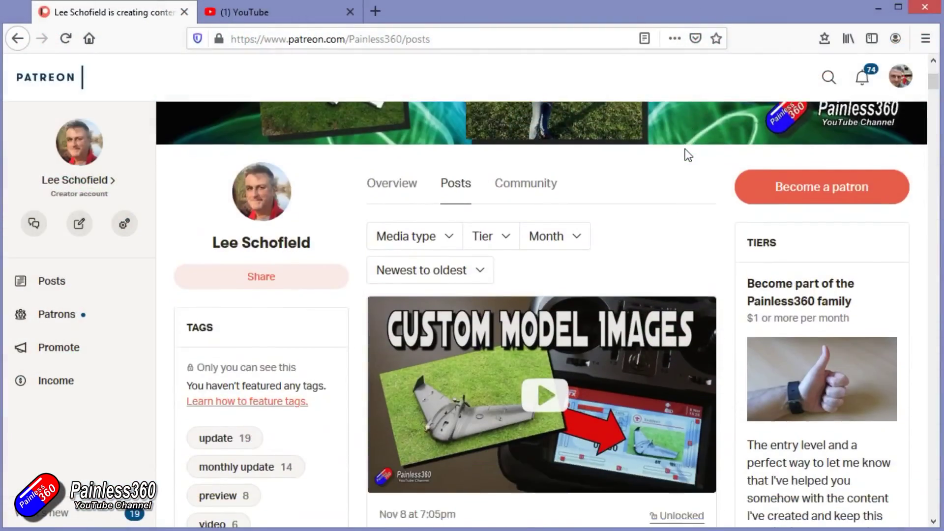
Step: Switch to the browser and look through the Painless360 posts on Patreon
scroll(687, 154, "down", 8)
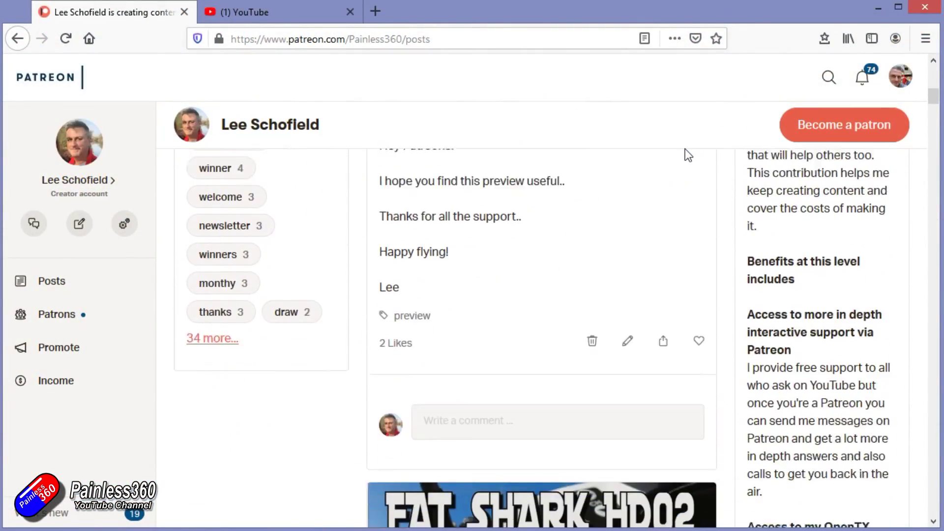
scroll(687, 155, "down", 8)
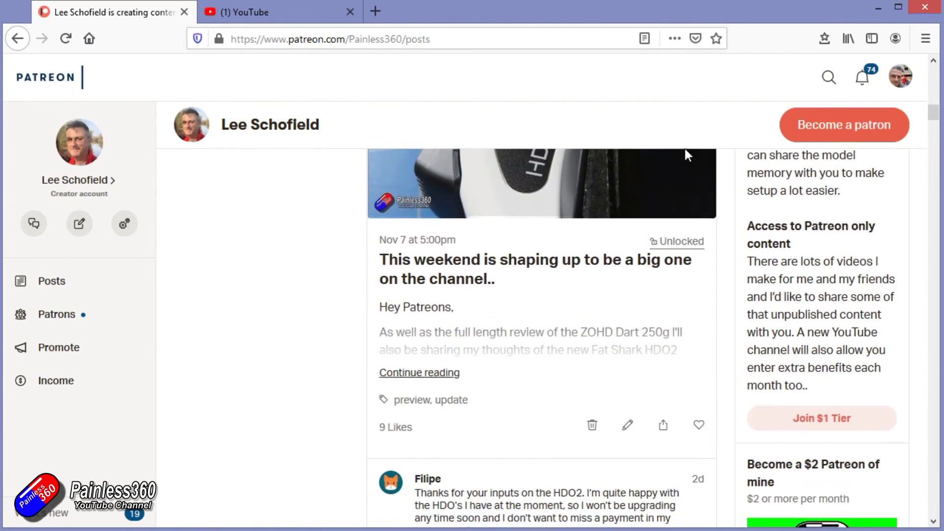
scroll(687, 155, "down", 10)
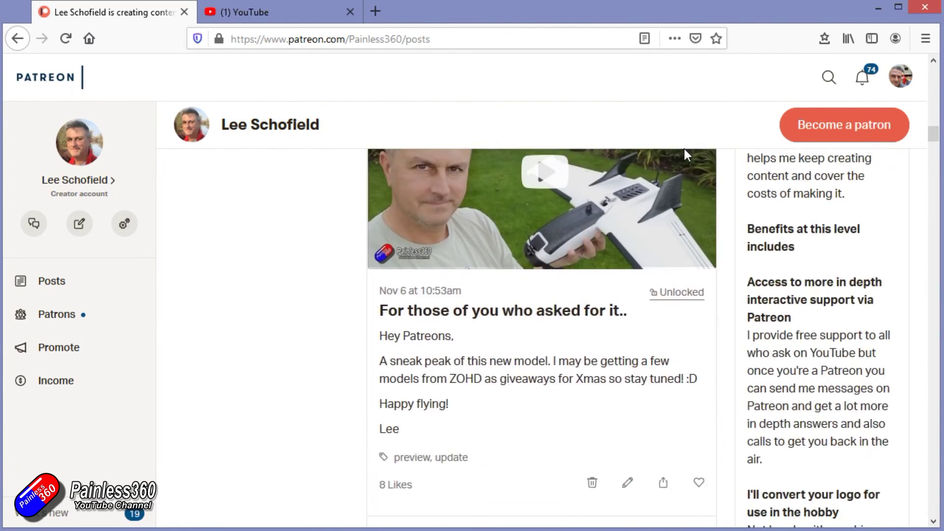
scroll(685, 156, "down", 10)
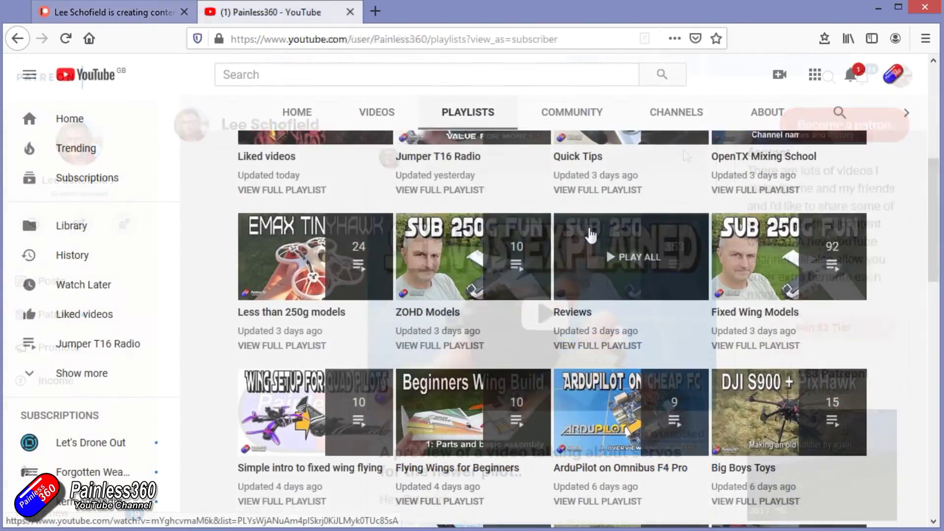
Step: Open the "Simple intro to fixed wing flying" playlist on the Painless360 YouTube channel and look through its videos
scroll(606, 253, "down", 5)
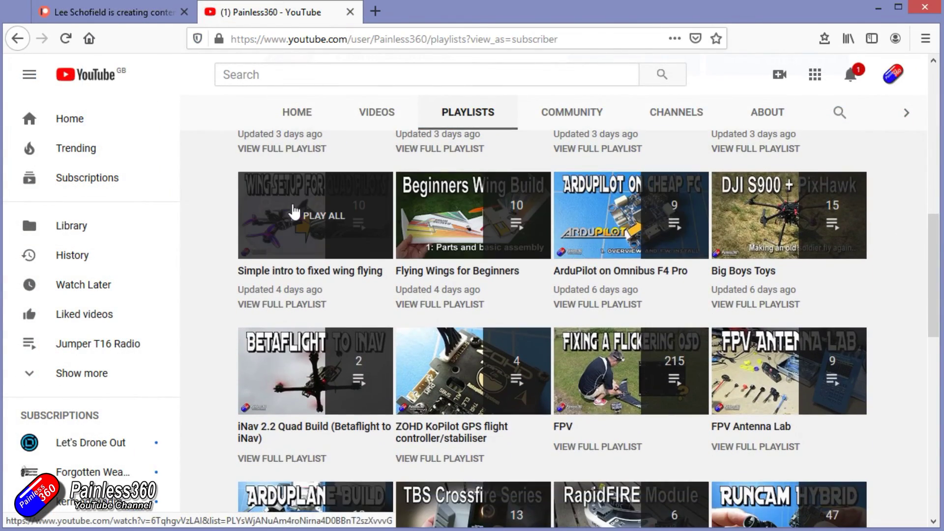
left_click(295, 213)
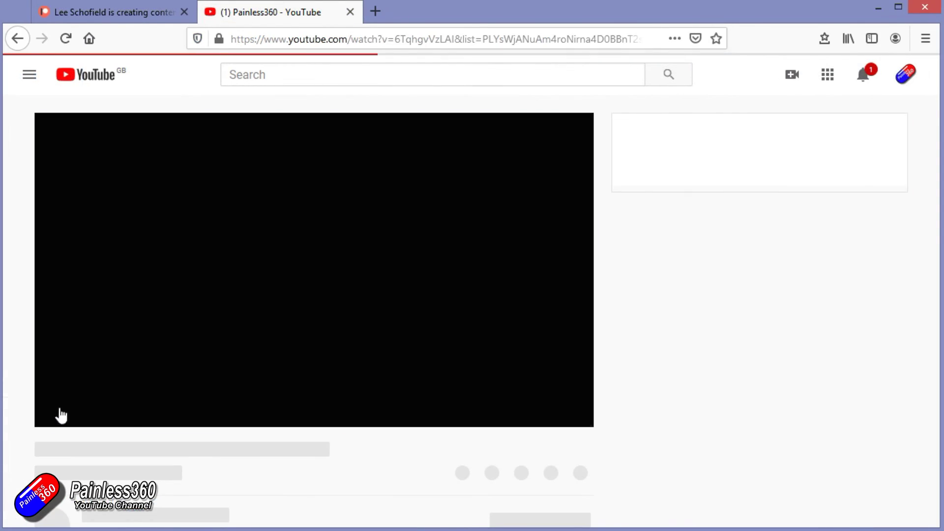
scroll(786, 255, "down", 2)
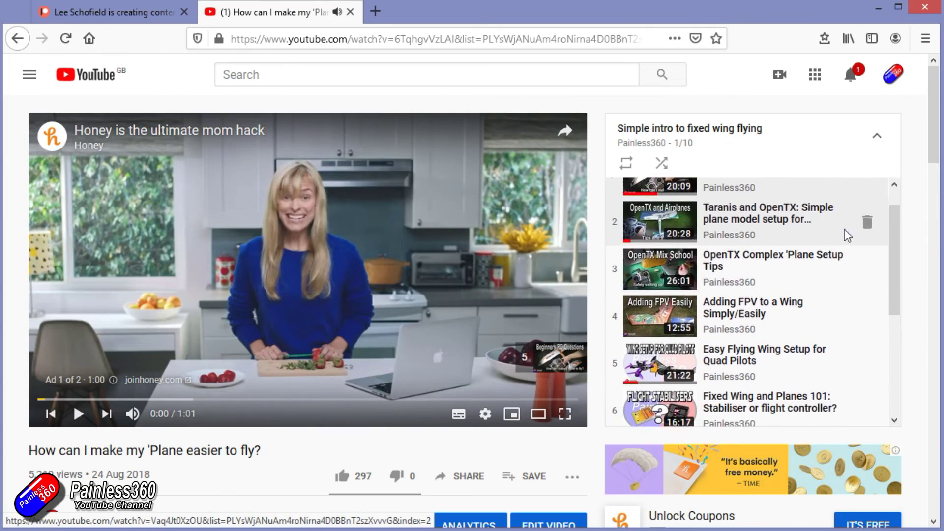
scroll(846, 237, "down", 2)
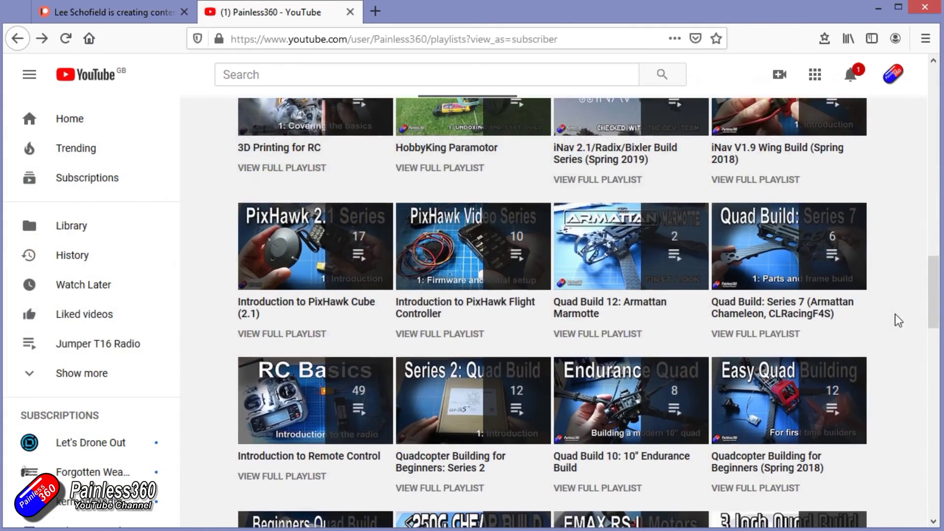
Step: Open the "Quadcopter Building for Beginners (Spring 2018)" playlist from the channel's playlists
scroll(897, 319, "down", 3)
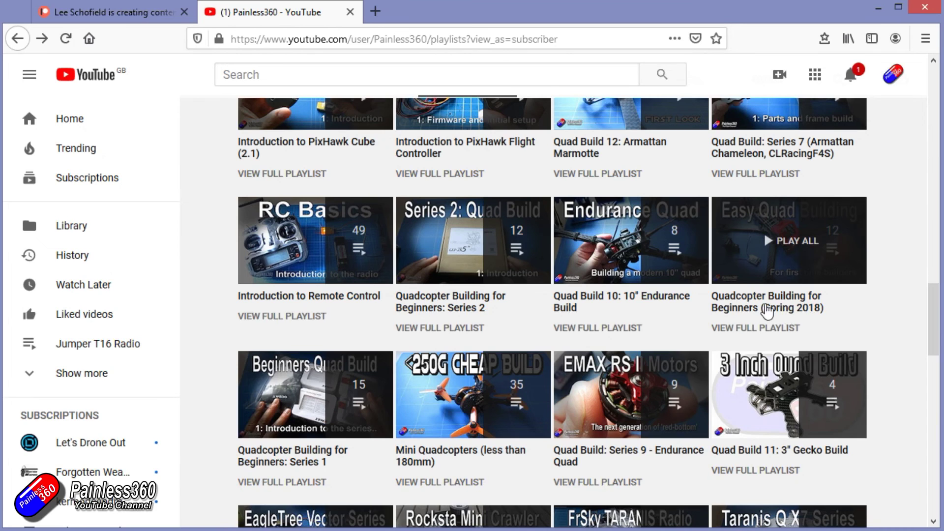
left_click(765, 309)
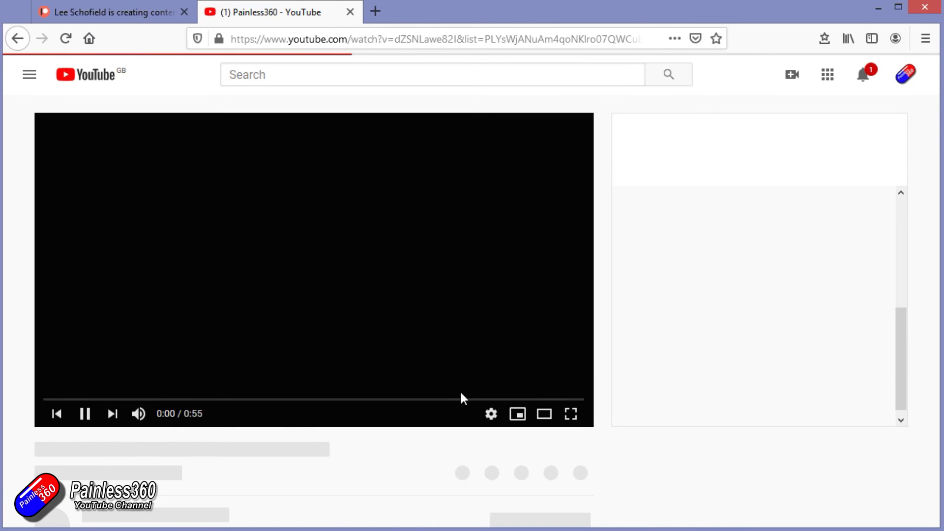